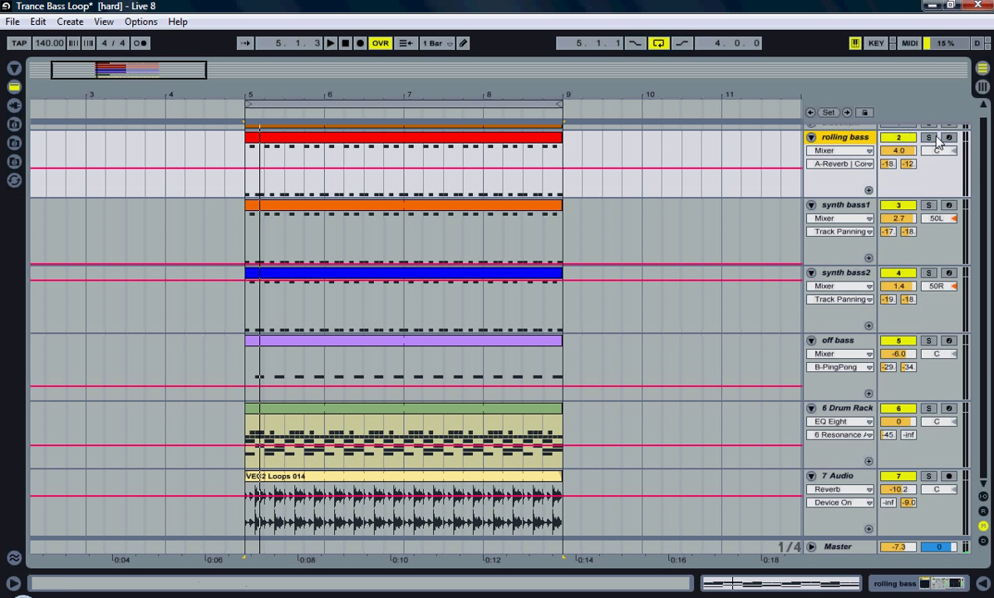
Step: Open the rolling bass clip to view its notes during playback, and return to the Arrangement with playback stopped
double_click(472, 142)
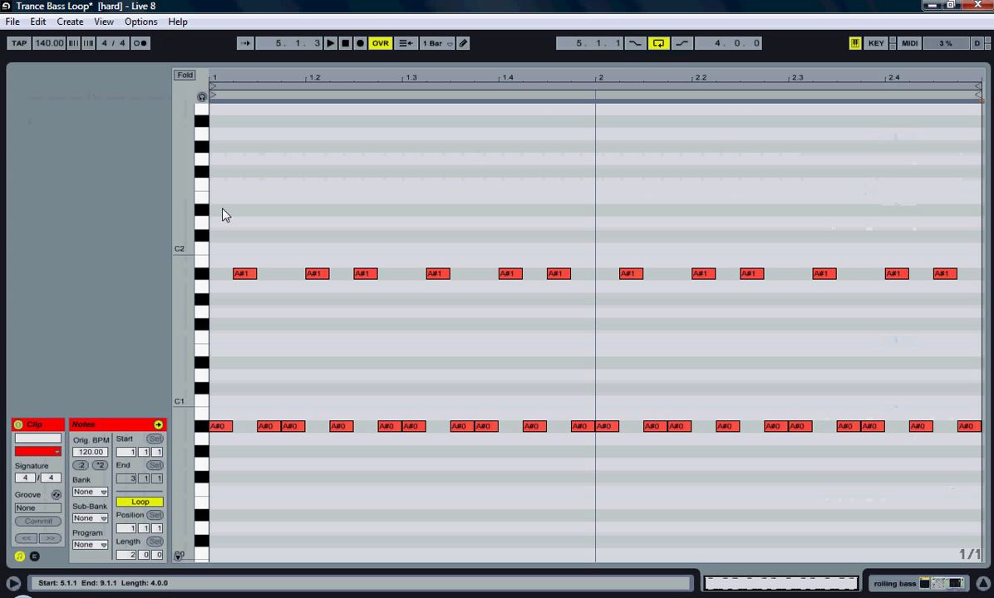
key("space")
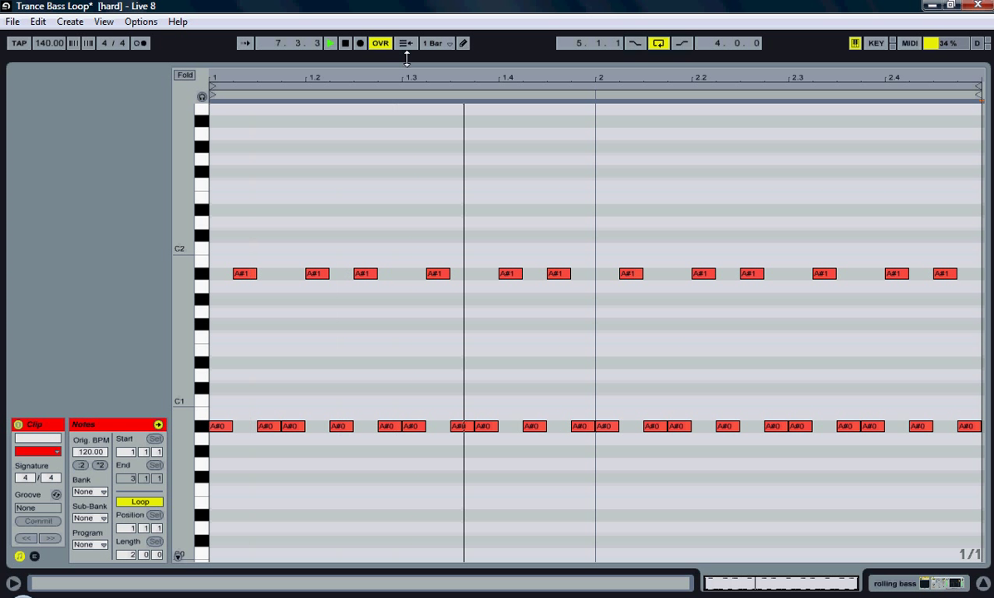
key("ctrl+alt+l")
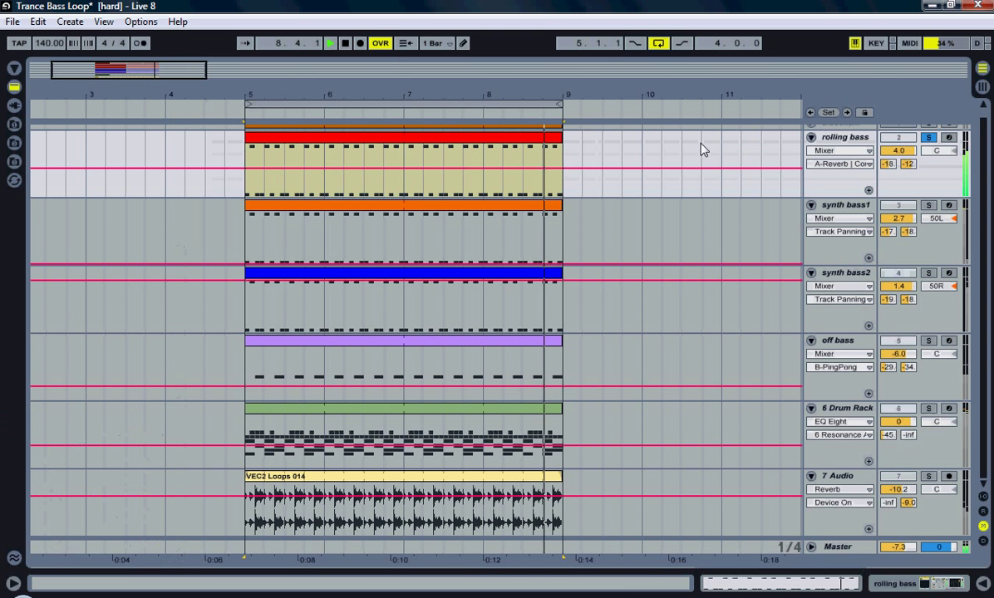
key("space")
Step: In the Session mixer, set the rolling bass sends to -16.5 dB for A Reverb and -11 dB for B PingPong while the loop plays
left_click(984, 90)
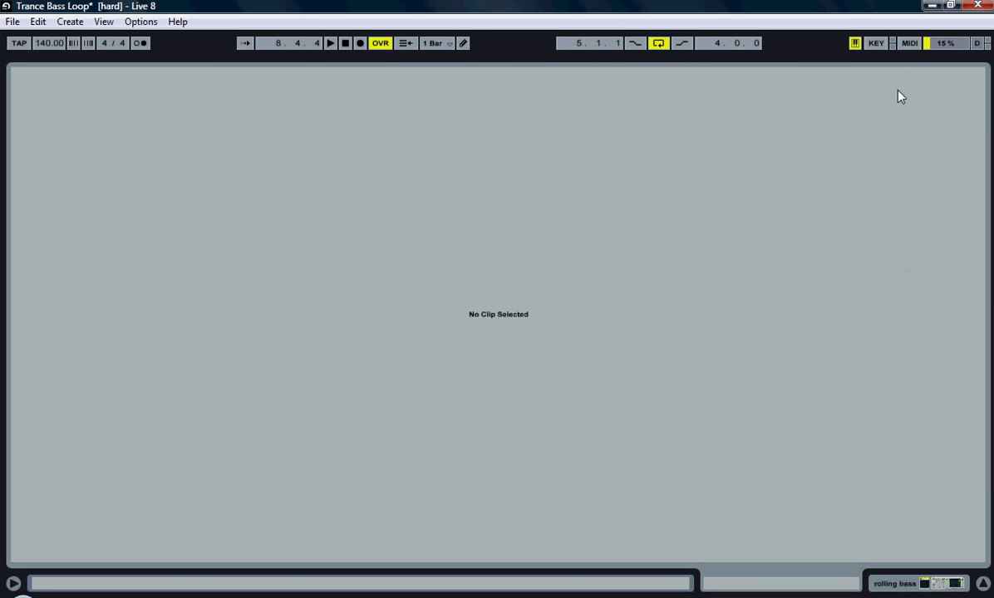
left_click(895, 61)
left_click(819, 149)
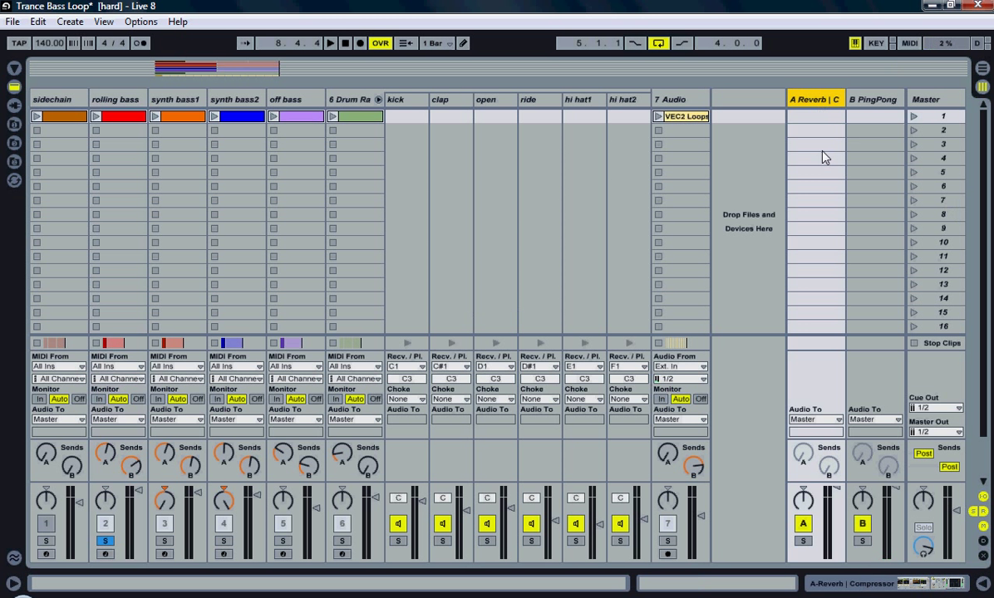
key("space")
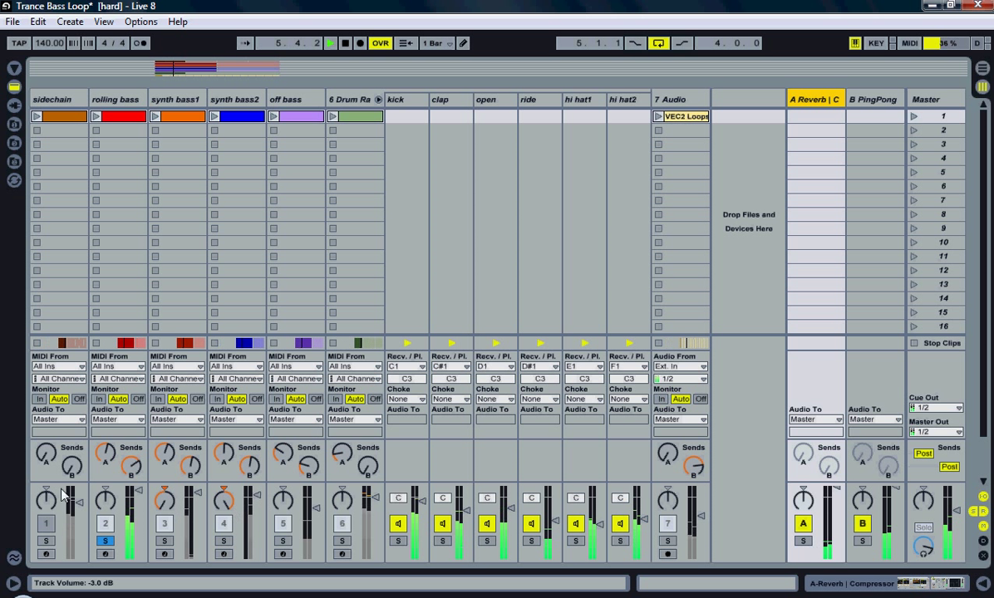
left_click(130, 476)
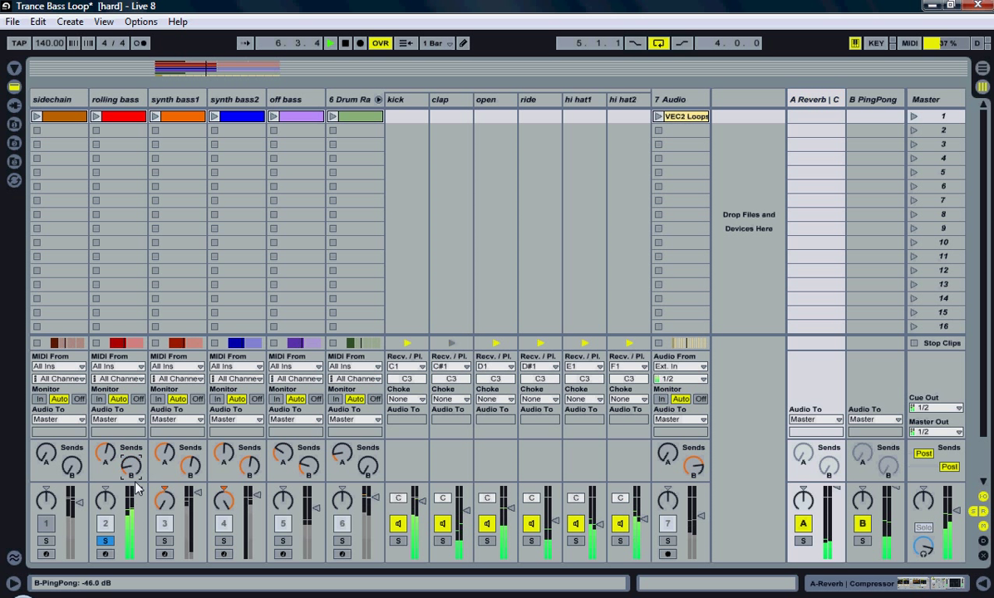
left_click_drag(136, 482, 131, 463)
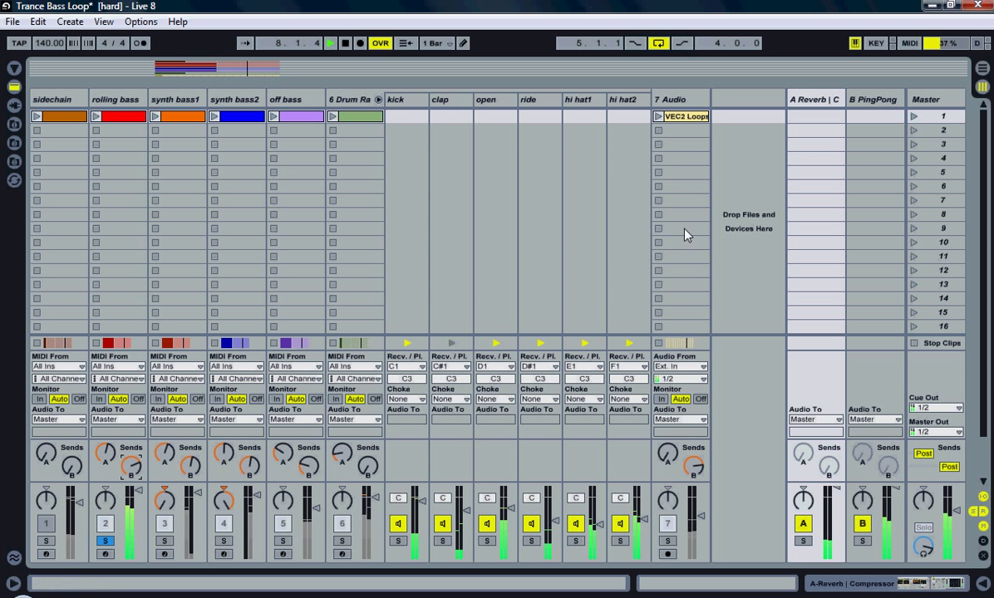
left_click(877, 100)
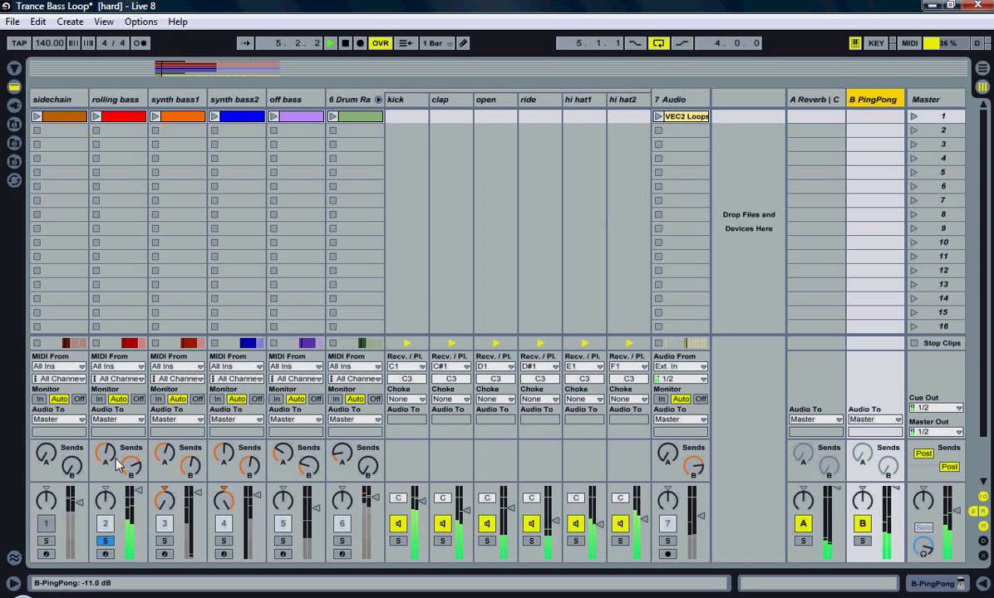
mouse_move(105, 453)
left_mouse_down()
mouse_move(105, 462)
mouse_move(105, 438)
left_mouse_up()
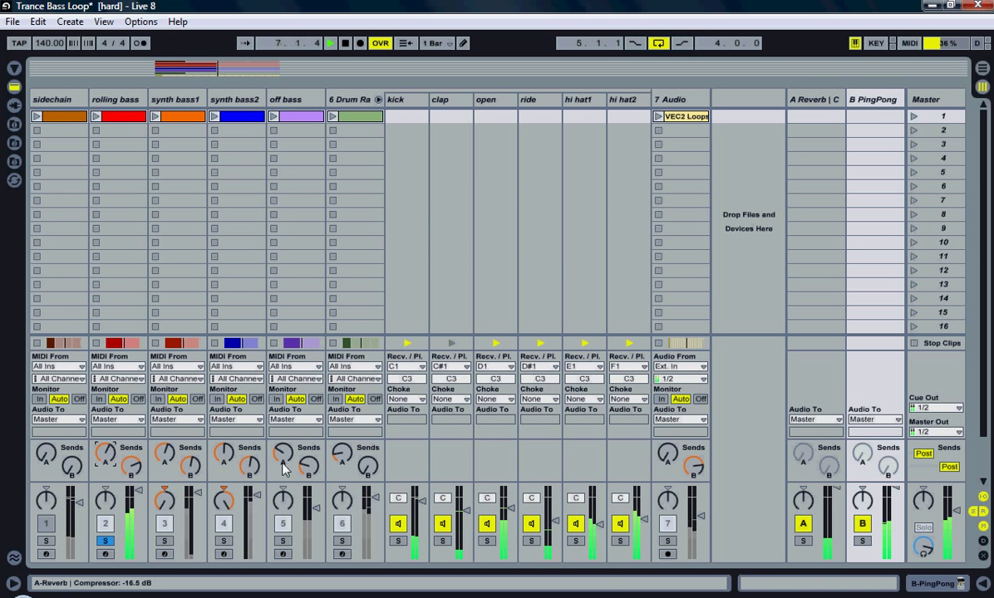
Step: Inspect the effect devices on the A Reverb and B PingPong return tracks
left_click(815, 99)
left_click(921, 586)
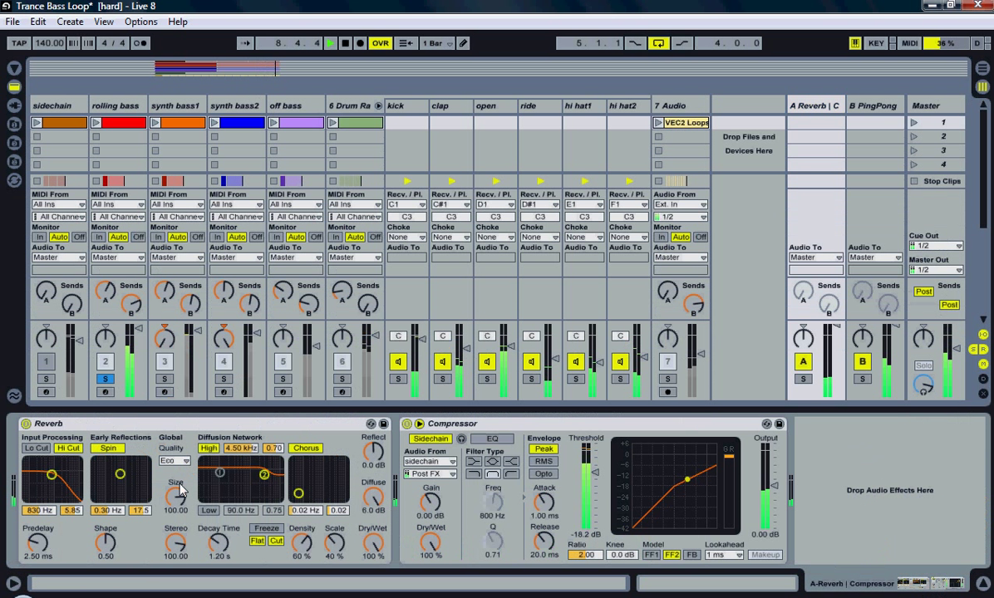
left_click(877, 107)
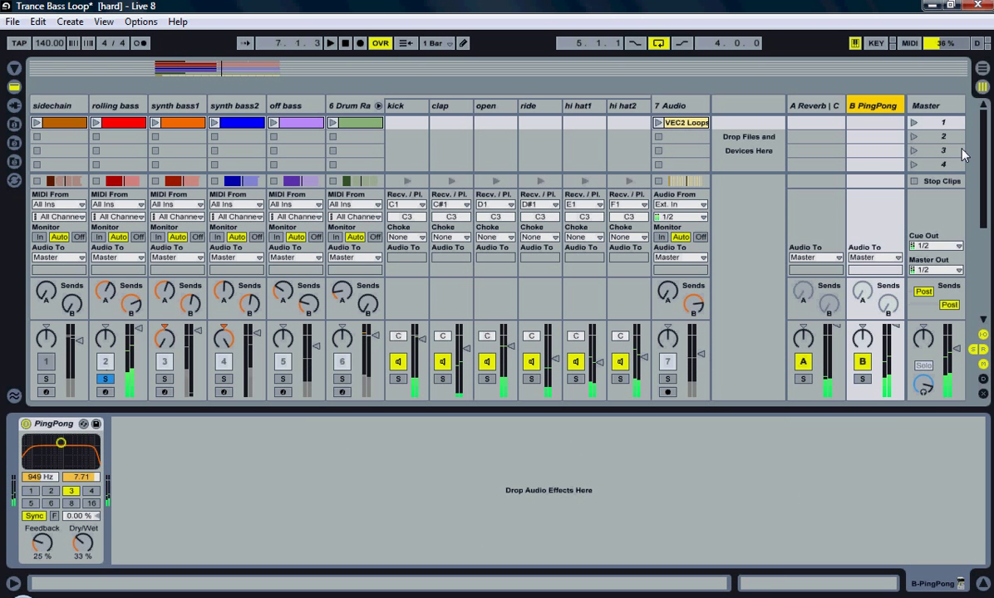
Step: Solo the synth bass1 track in the Arrangement and show its device chain during playback
key("Tab")
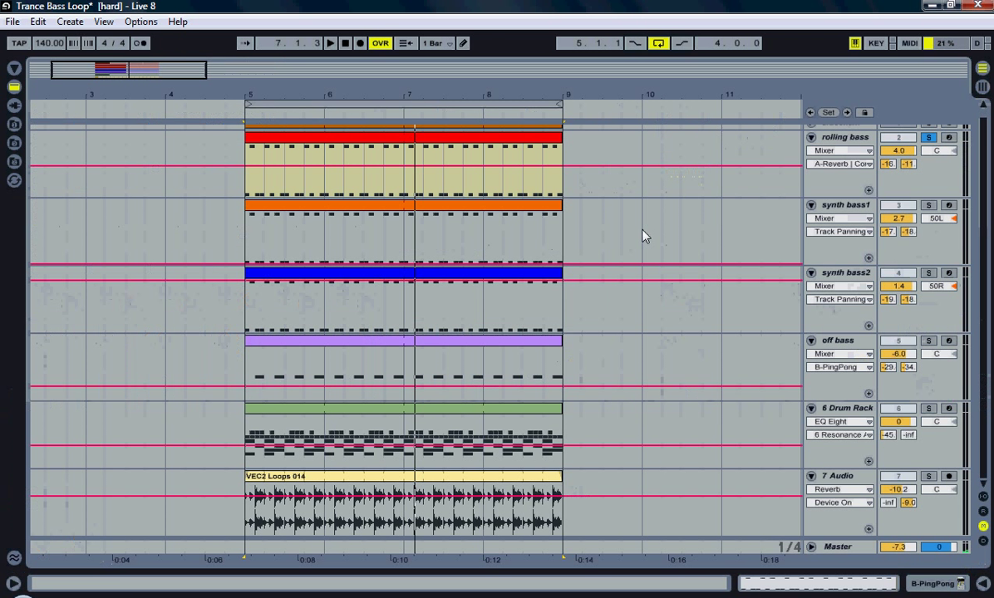
left_click(930, 206)
key("space")
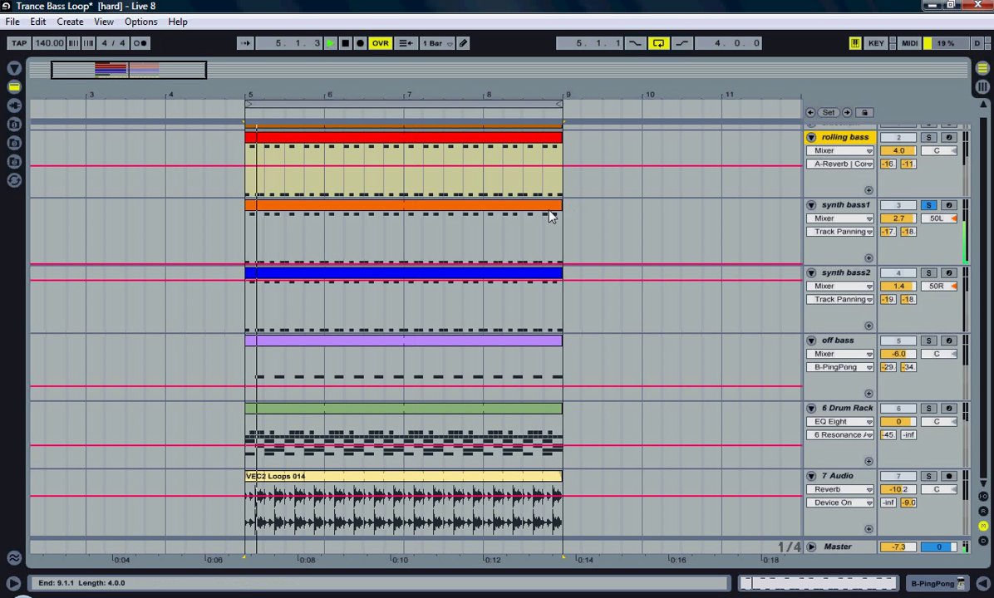
left_click(770, 214)
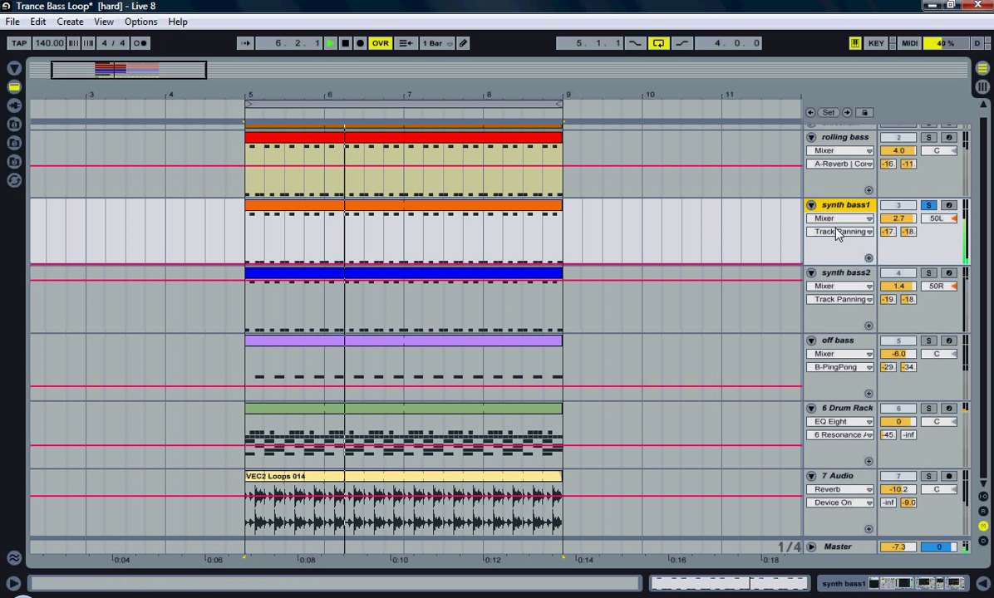
left_click(927, 585)
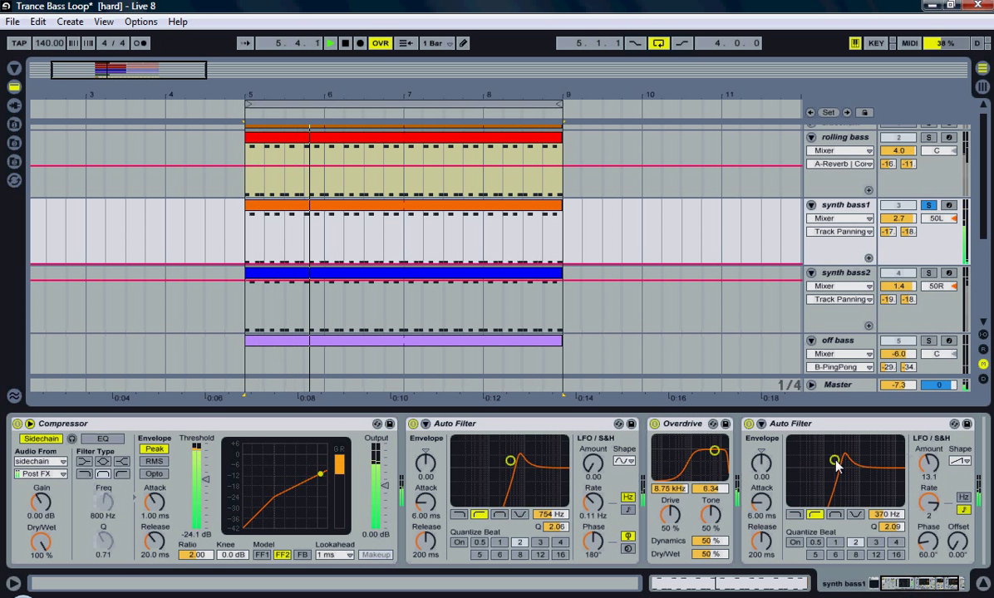
Step: Try out different frequency settings on synth bass1's two Auto Filters and its Overdrive while listening
mouse_move(837, 467)
left_mouse_down()
mouse_move(823, 474)
mouse_move(844, 481)
mouse_move(812, 444)
mouse_move(864, 449)
mouse_move(810, 428)
mouse_move(831, 441)
mouse_move(818, 461)
mouse_move(833, 465)
left_mouse_up()
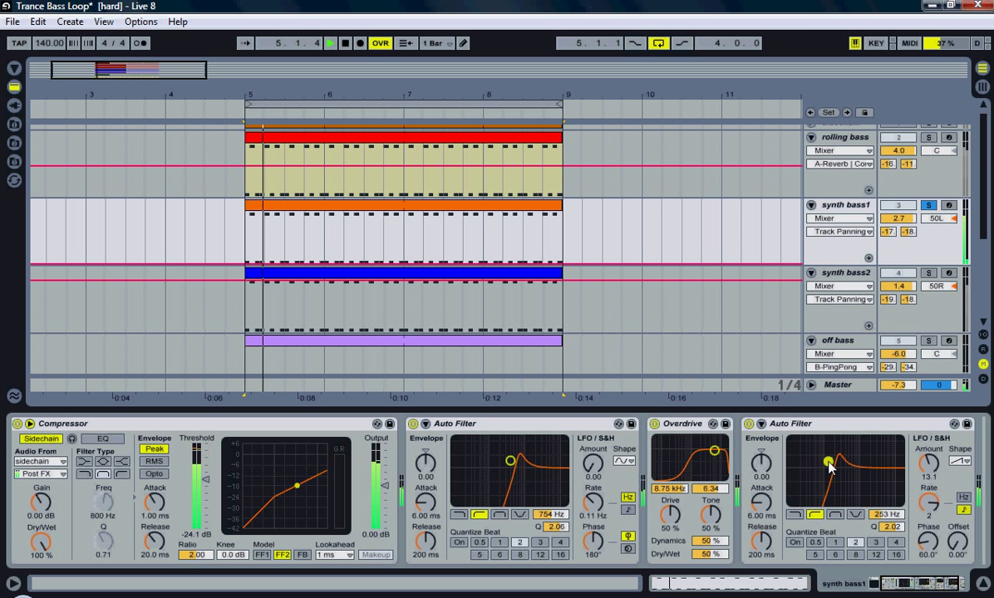
mouse_move(717, 454)
left_mouse_down()
mouse_move(674, 471)
mouse_move(672, 457)
mouse_move(689, 444)
mouse_move(714, 451)
left_mouse_up()
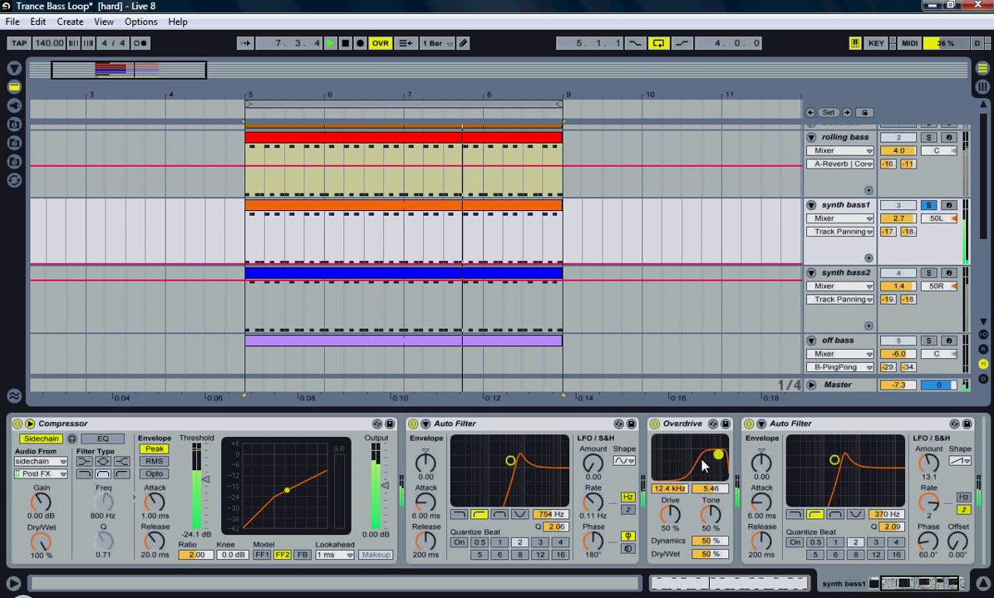
mouse_move(510, 462)
left_mouse_down()
mouse_move(467, 476)
mouse_move(553, 485)
mouse_move(515, 456)
mouse_move(477, 455)
mouse_move(511, 462)
left_mouse_up()
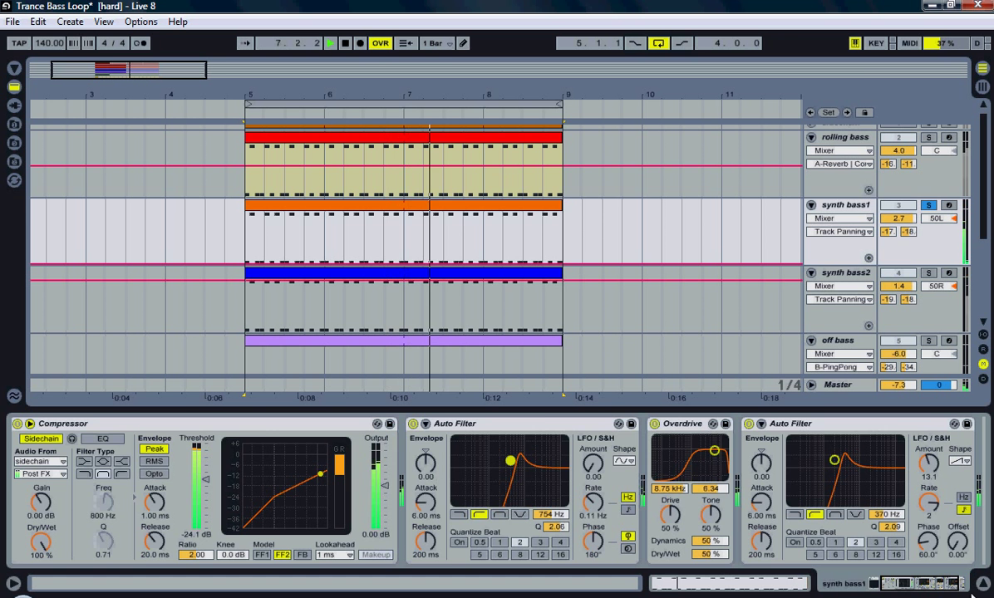
Step: Examine the Sylenth1 patch on synth bass1 in its plug-in window, and close it with playback stopped
left_click_drag(952, 592, 802, 592)
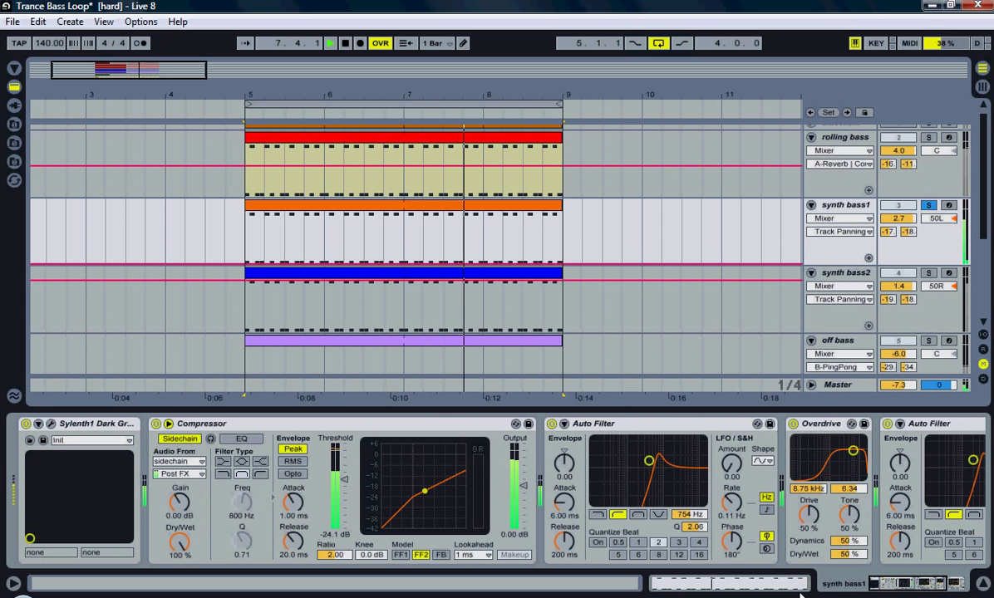
left_click(51, 424)
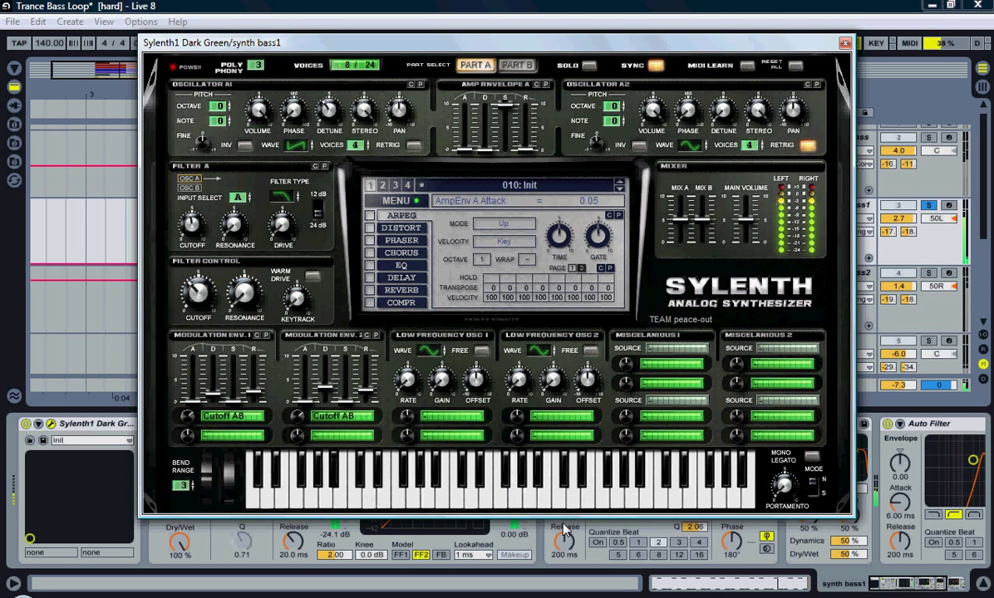
key("space")
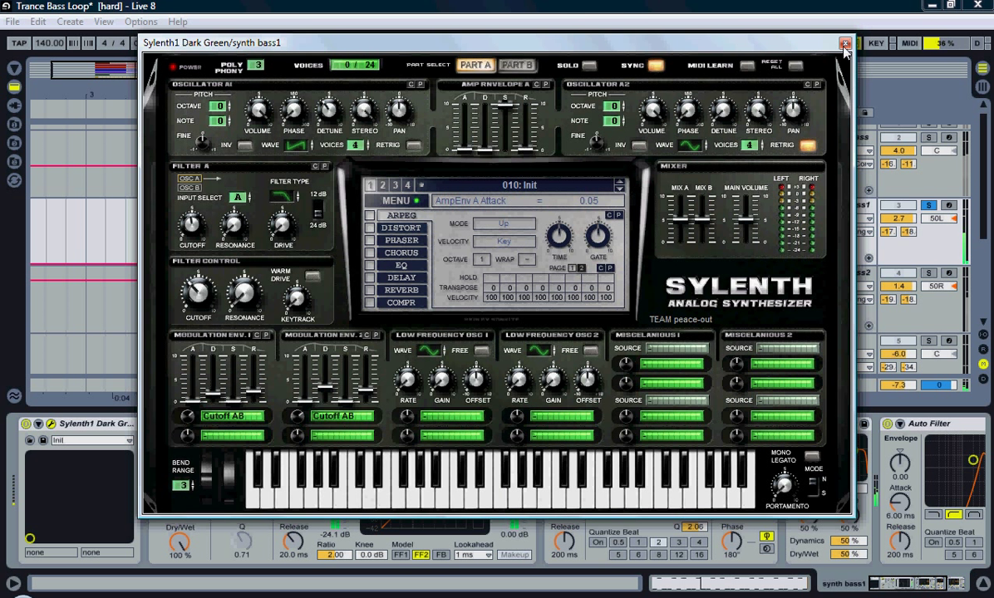
left_click(846, 43)
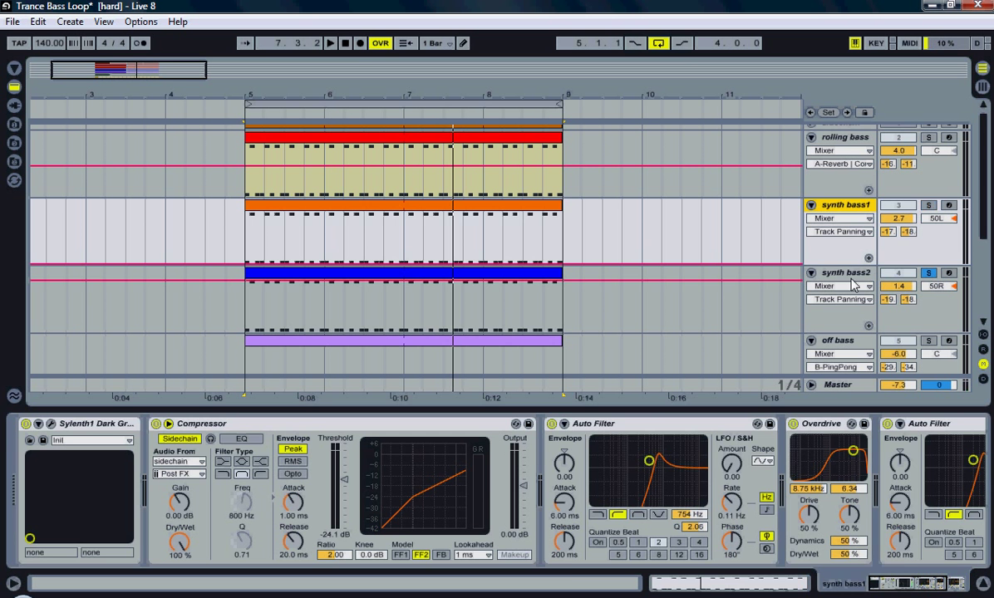
Step: Play the soloed synth bass2 track and examine the devices in its chain
left_click(811, 320)
left_click_drag(859, 586, 906, 591)
key("space")
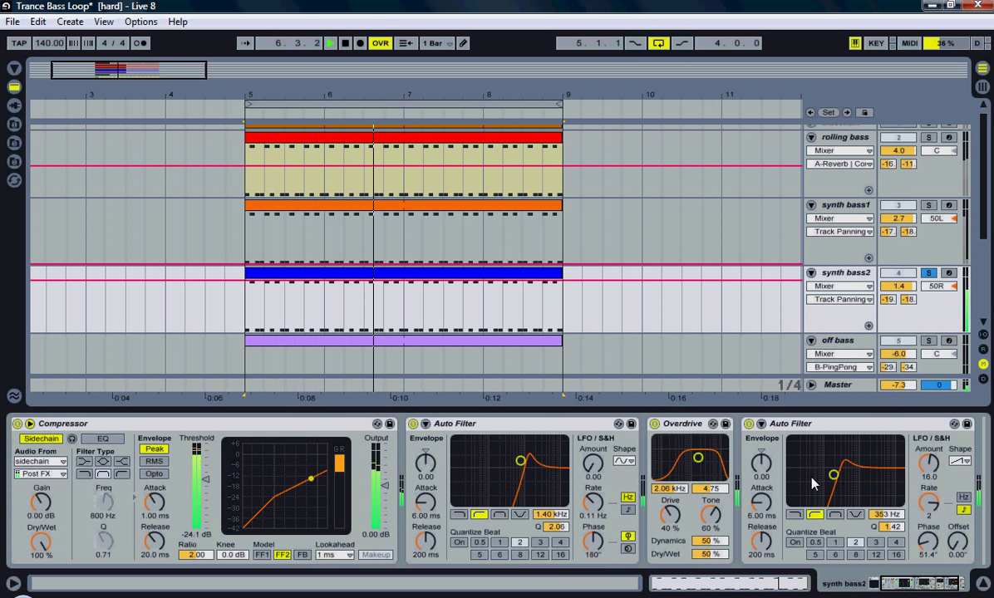
mouse_move(906, 591)
left_mouse_down()
mouse_move(895, 591)
mouse_move(918, 591)
left_mouse_up()
key("space")
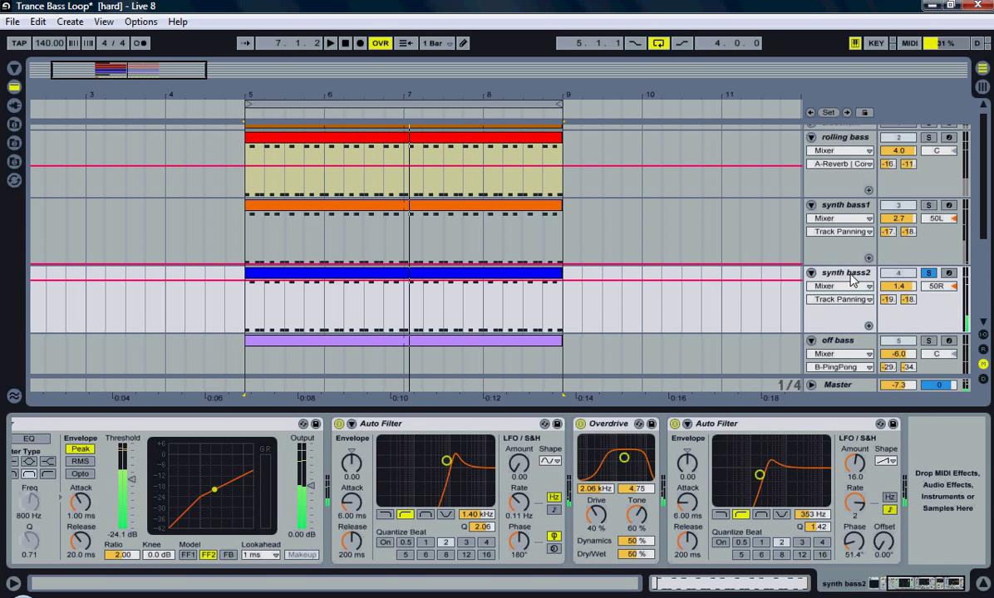
Step: Solo and play the off bass track, and view the notes in its clip
left_click(839, 340)
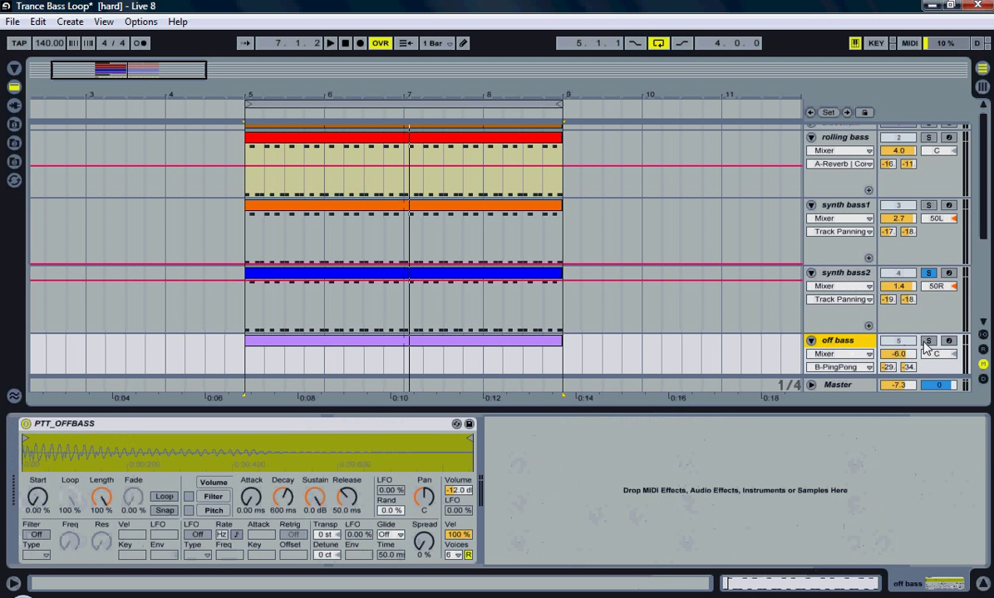
left_click(929, 342)
key("space")
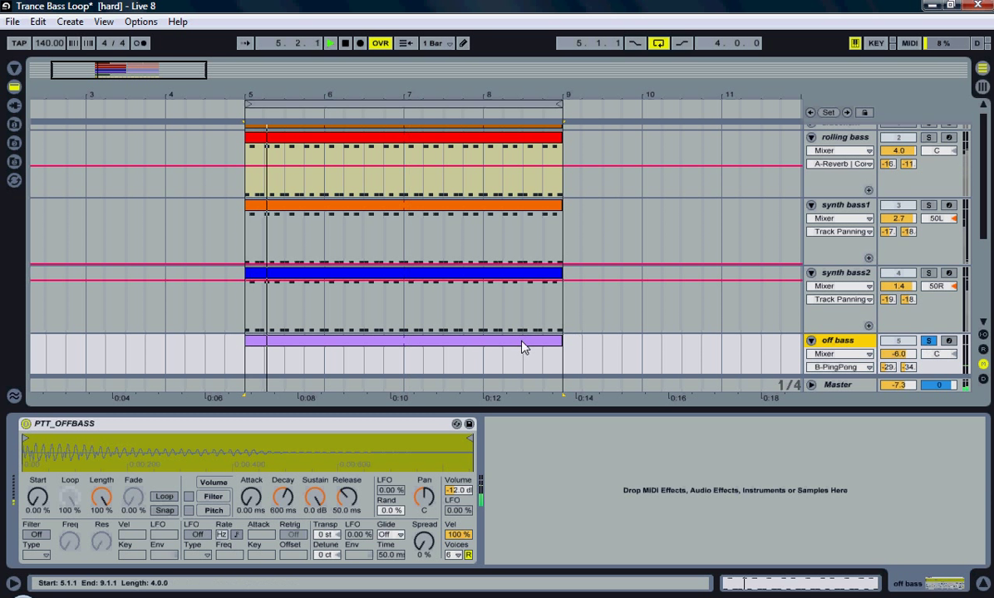
double_click(522, 342)
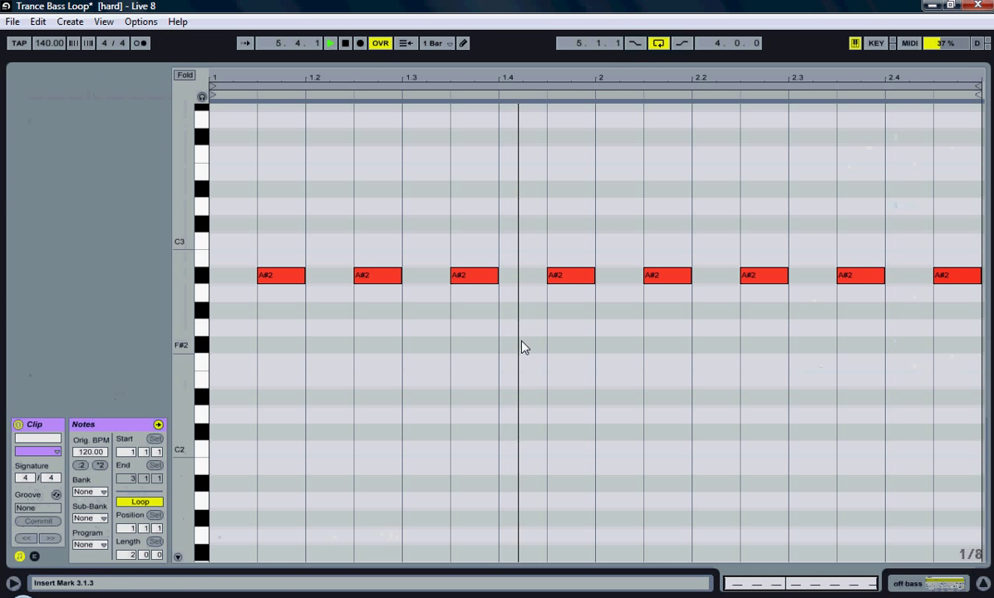
left_click(624, 58)
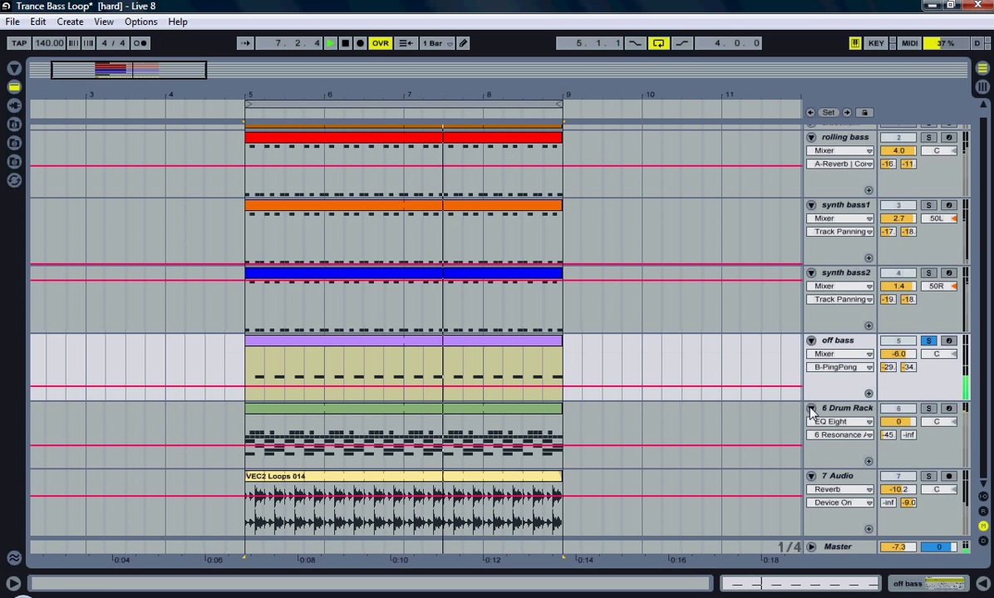
Step: Set the release of the off bass track's PTT_OFFBASS sampler to 145 ms
left_click(841, 341)
left_click(939, 579)
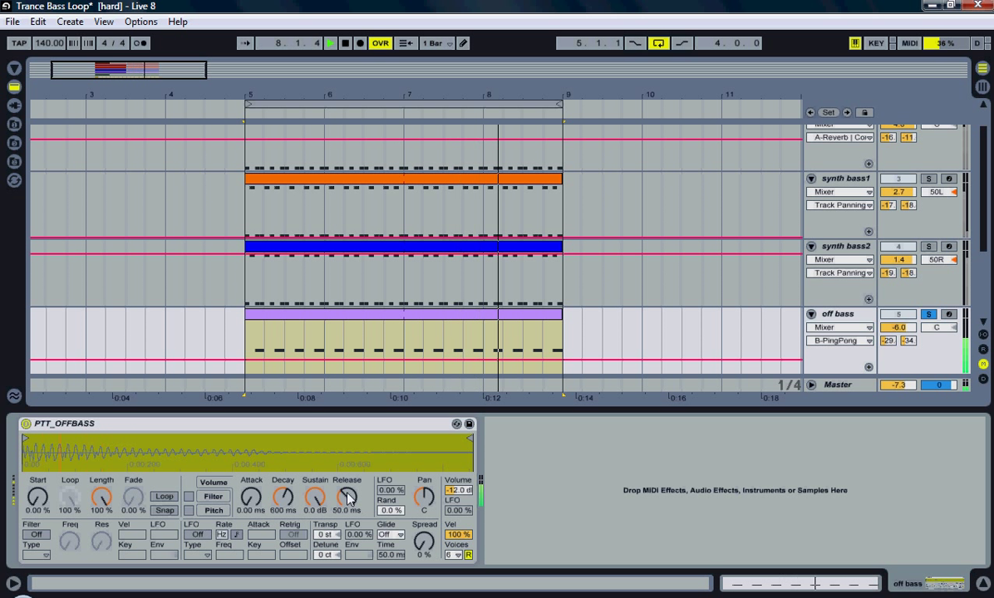
left_click_drag(355, 510, 346, 502)
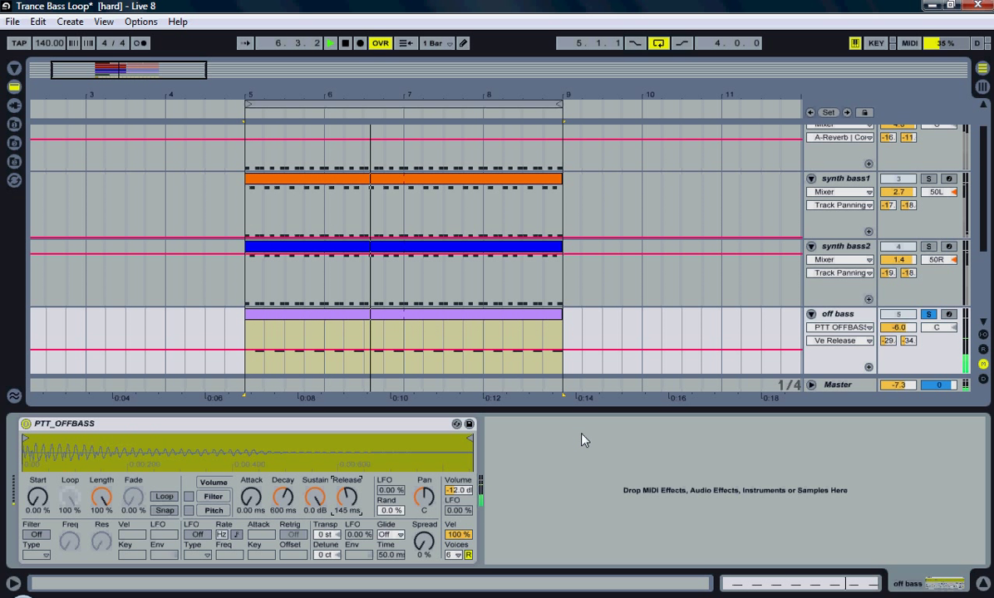
key("ctrl+alt+l")
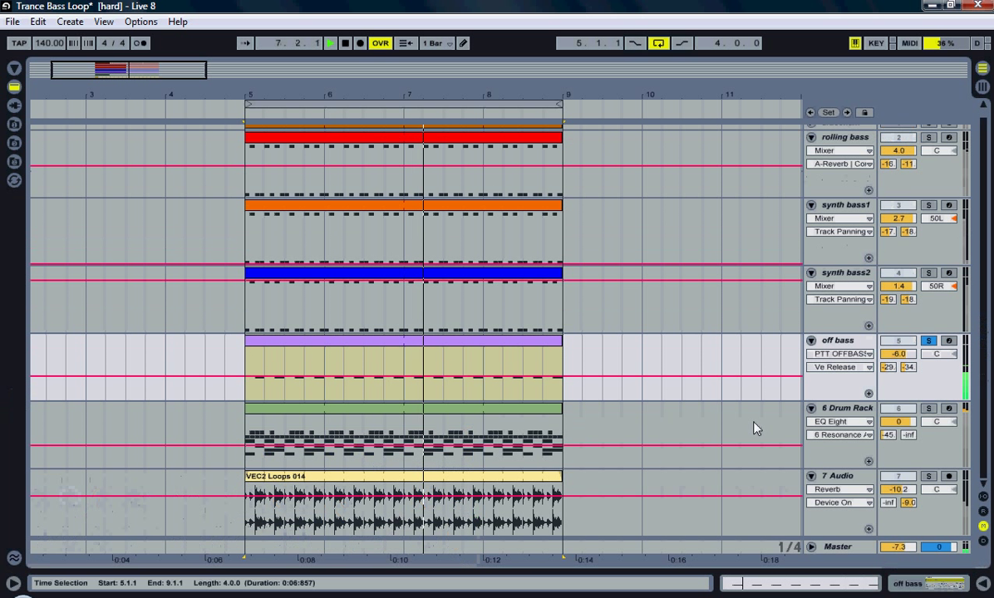
Step: Solo the 6 Drum Rack track and, in the Session mixer, solo its kick chain
left_click(929, 409)
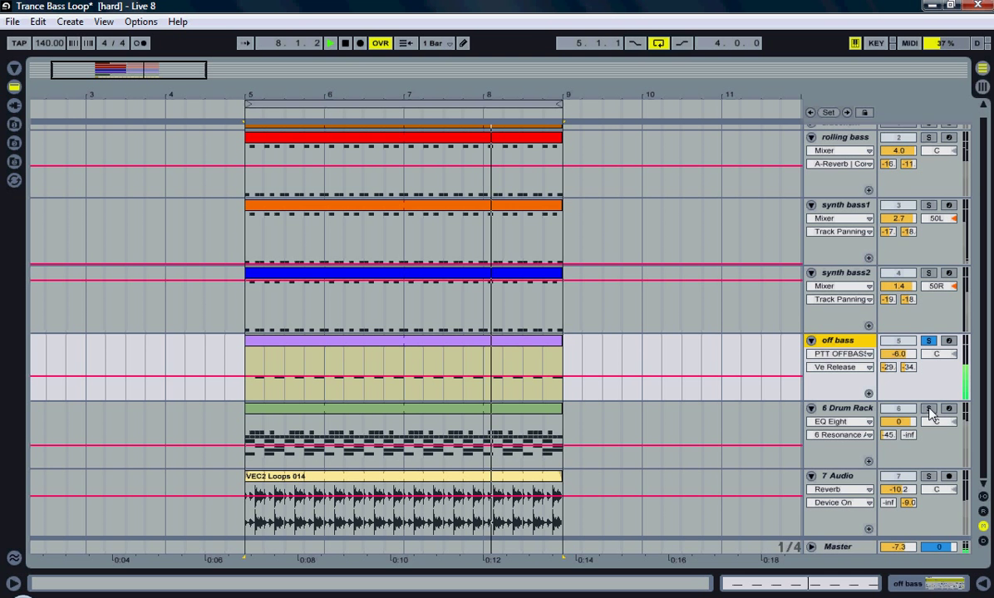
left_click(983, 68)
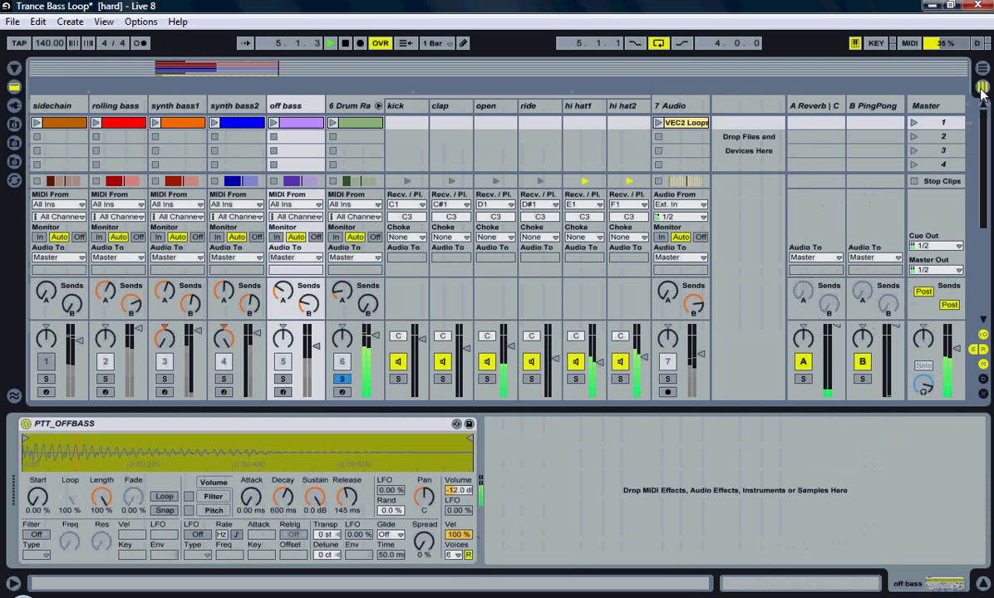
left_click(344, 108)
left_click(399, 378)
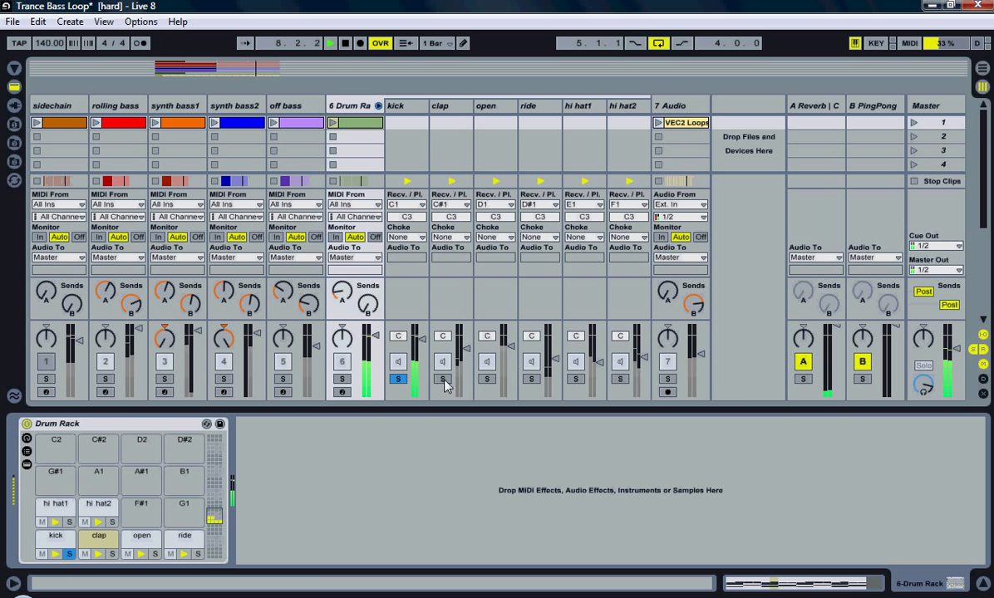
Step: Solo the clap, open, ride, hi hat1 and hi hat2 chains of the drum rack one after another to hear each sound
left_click(443, 379)
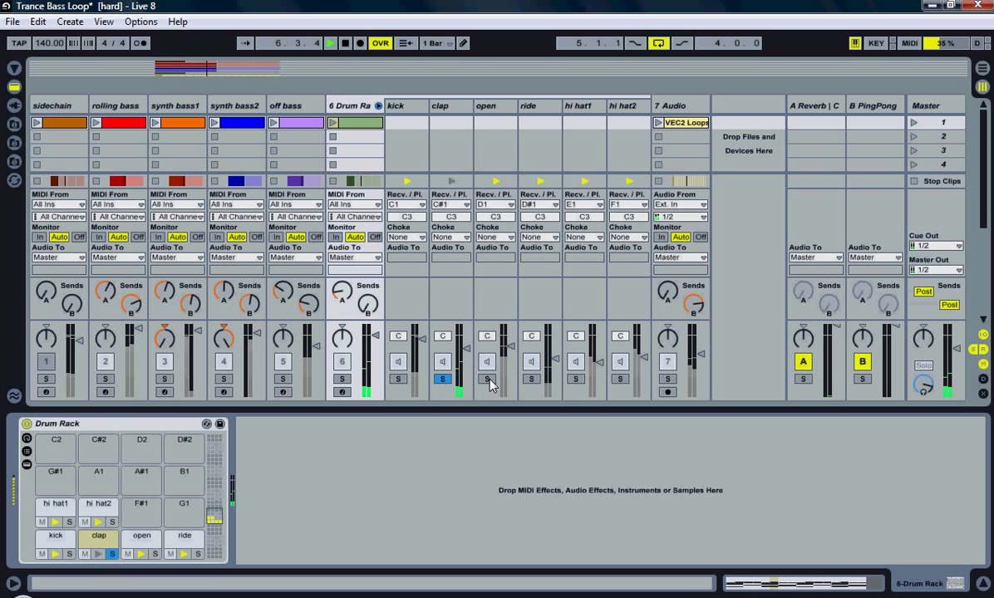
left_click(488, 379)
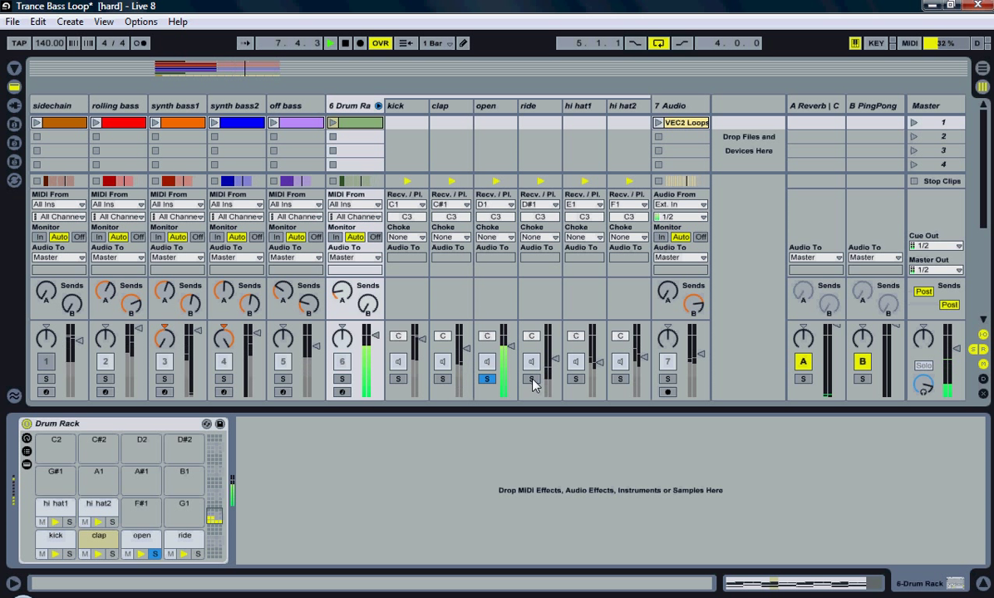
left_click(532, 380)
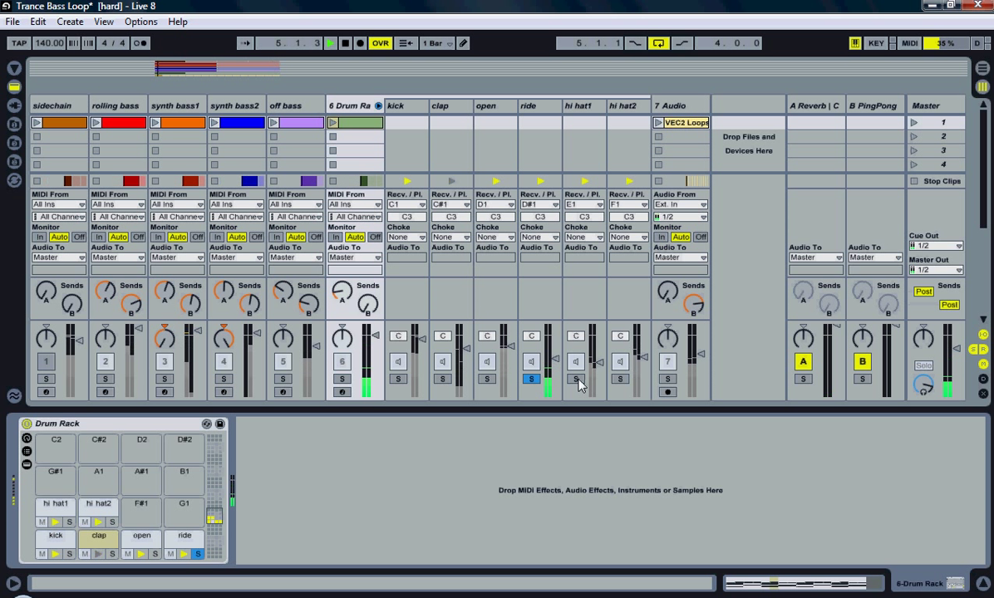
left_click(576, 379)
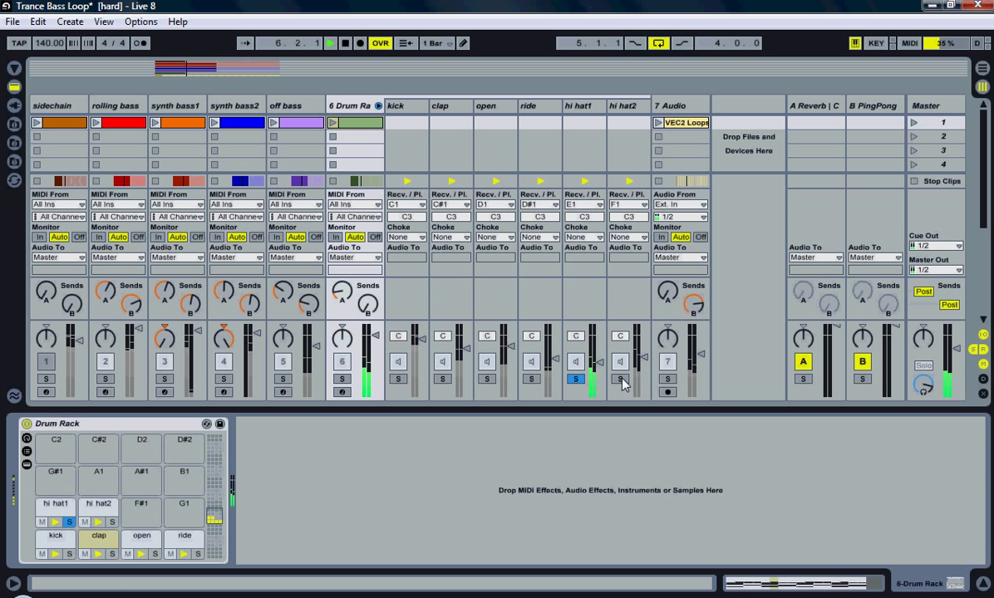
left_click(620, 379)
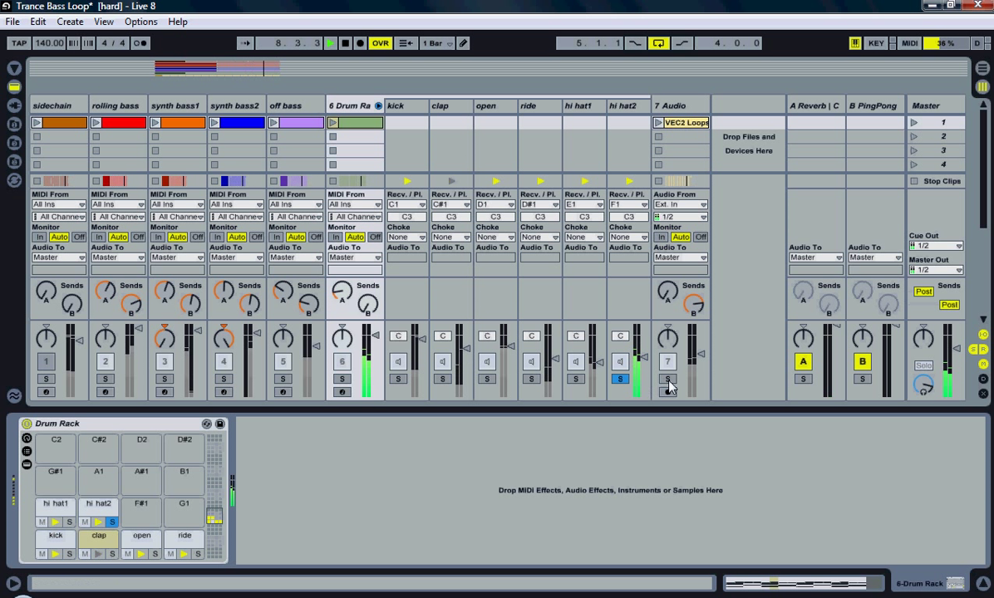
Step: Solo the 7 Audio track and show the effects in its device chain
left_click(667, 379)
left_click(694, 108)
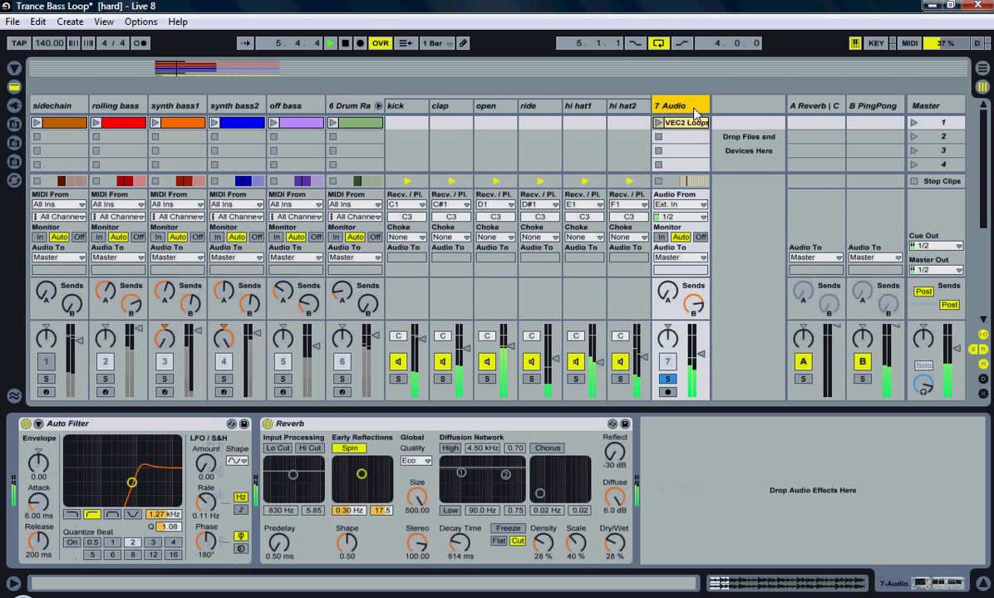
Step: Try a different Auto Filter cutoff on the 7 Audio track, undo it, and compare the sound with the Reverb off and on
left_click(134, 491)
mouse_move(135, 492)
left_mouse_down()
mouse_move(92, 454)
mouse_move(170, 459)
mouse_move(138, 491)
left_mouse_up()
key("ctrl+z")
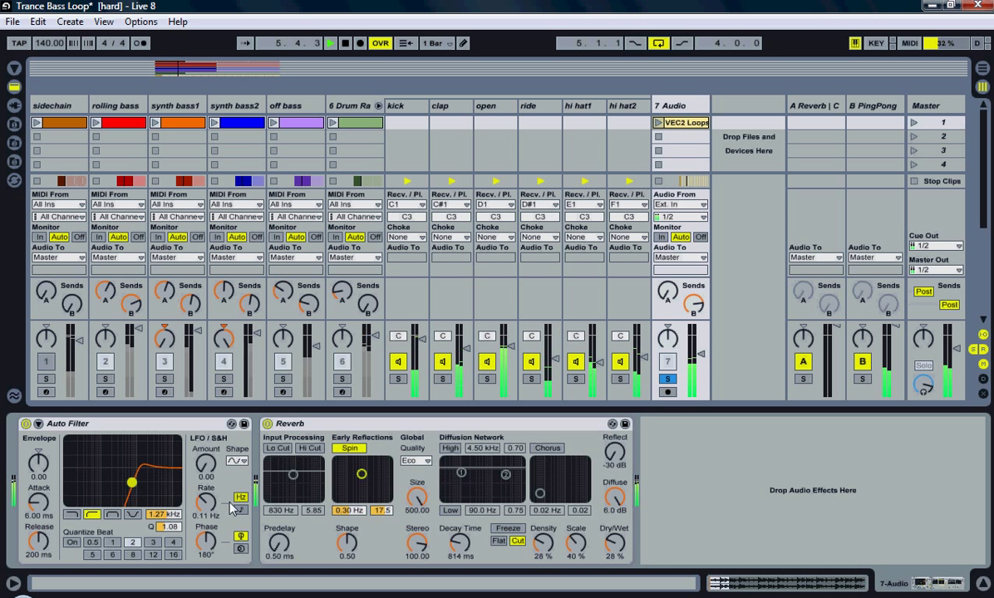
left_click(268, 425)
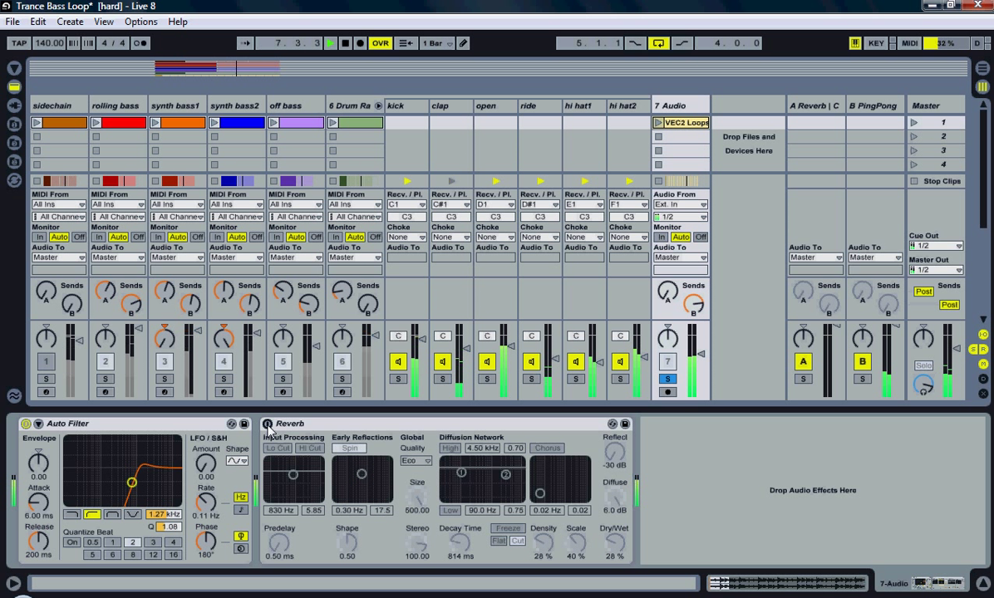
left_click(267, 425)
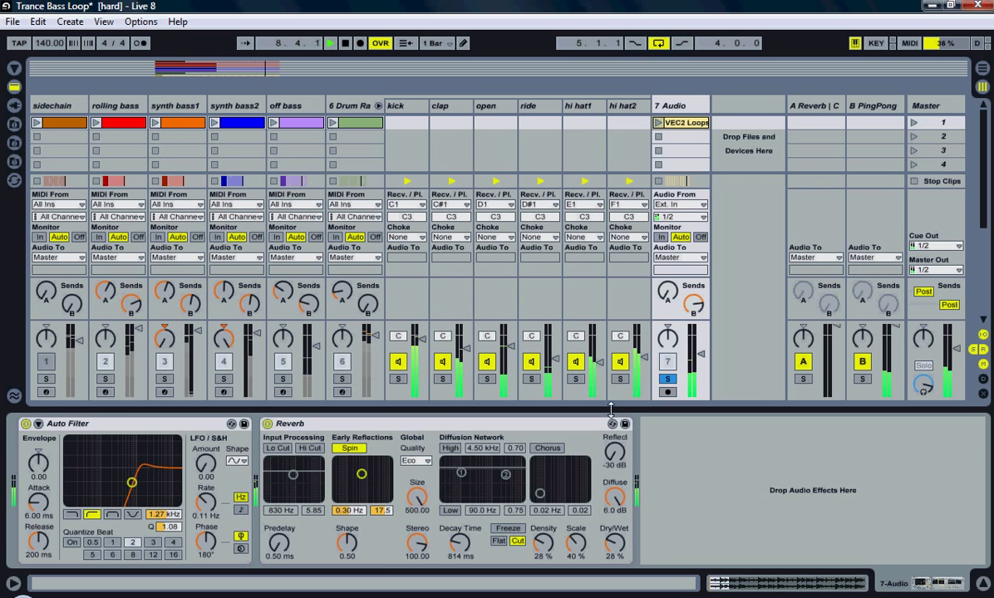
Step: Hide the device view, unsolo 7 Audio, and activate the 6 Drum Rack, off bass and synth bass2 tracks one by one
left_click(983, 584)
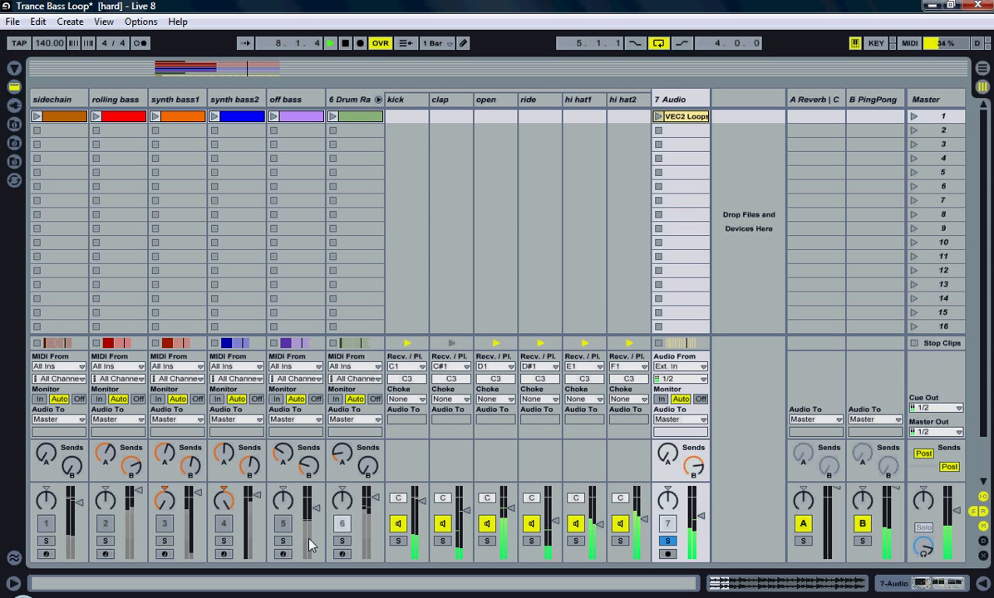
left_click(664, 544)
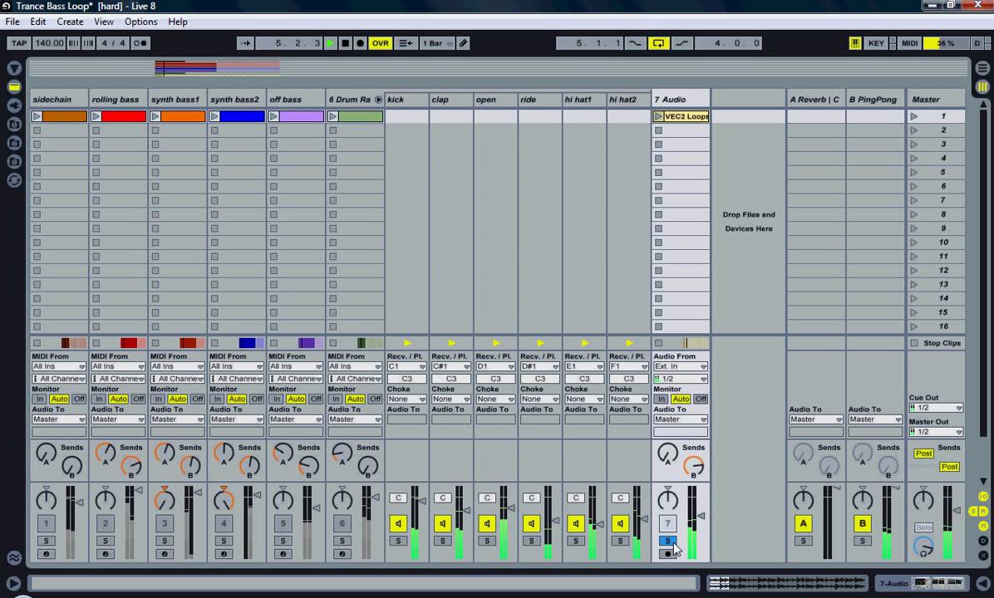
left_click(342, 524)
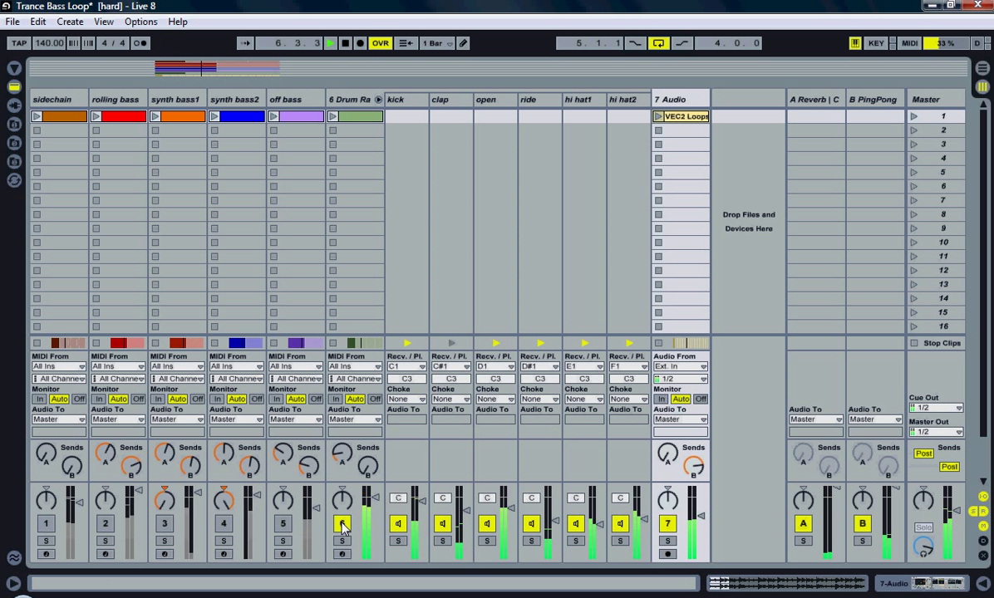
left_click(282, 526)
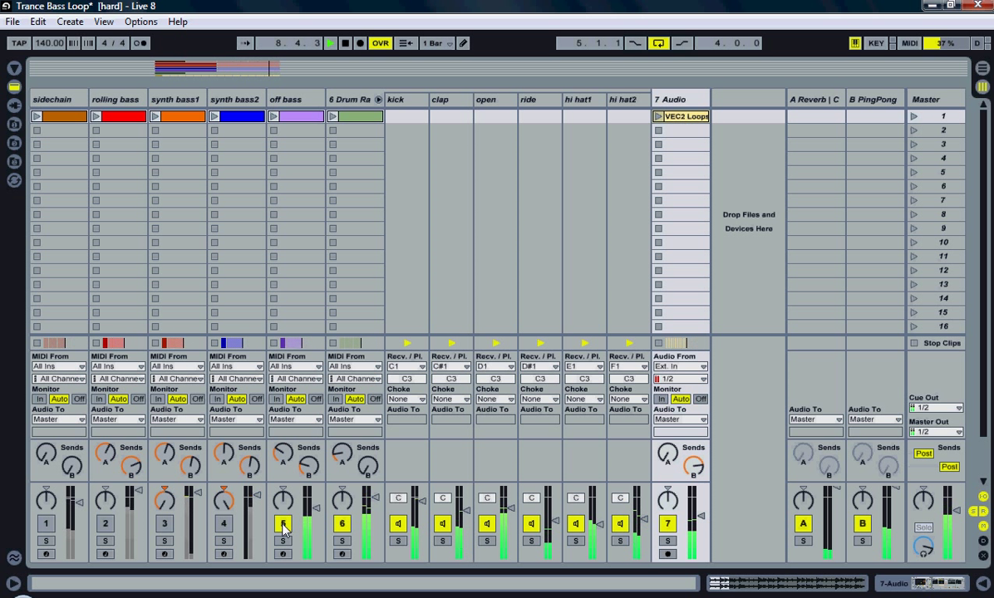
left_click(224, 525)
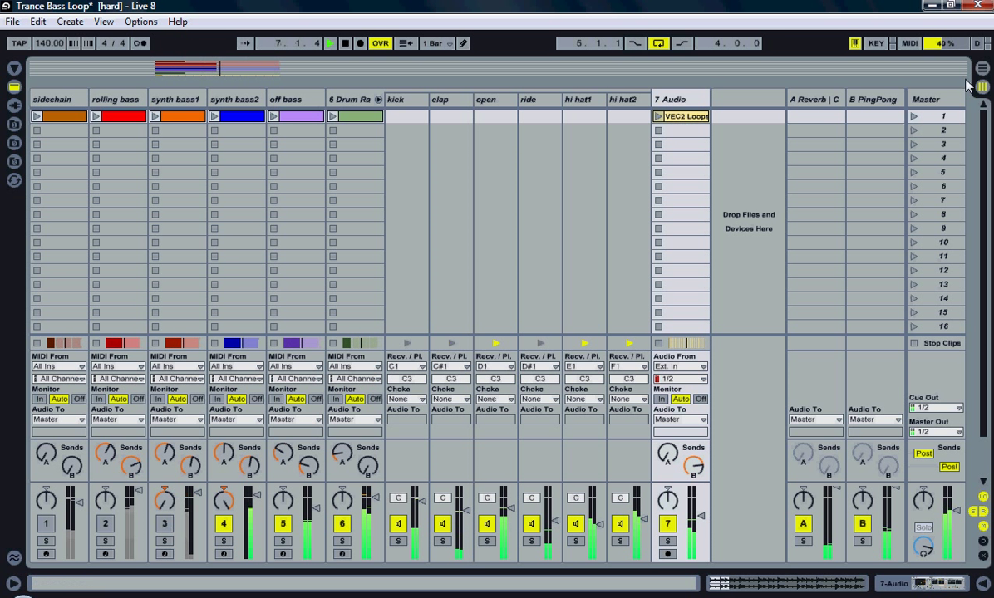
Step: Switch to the Arrangement view and activate the synth bass1 and rolling bass tracks to complete the full loop
key("Tab")
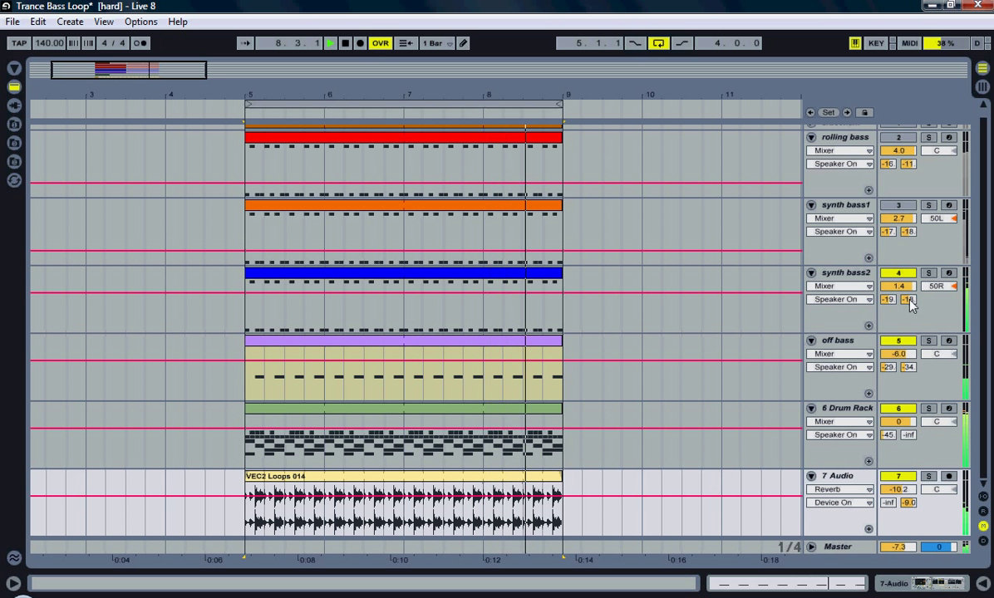
left_click(898, 208)
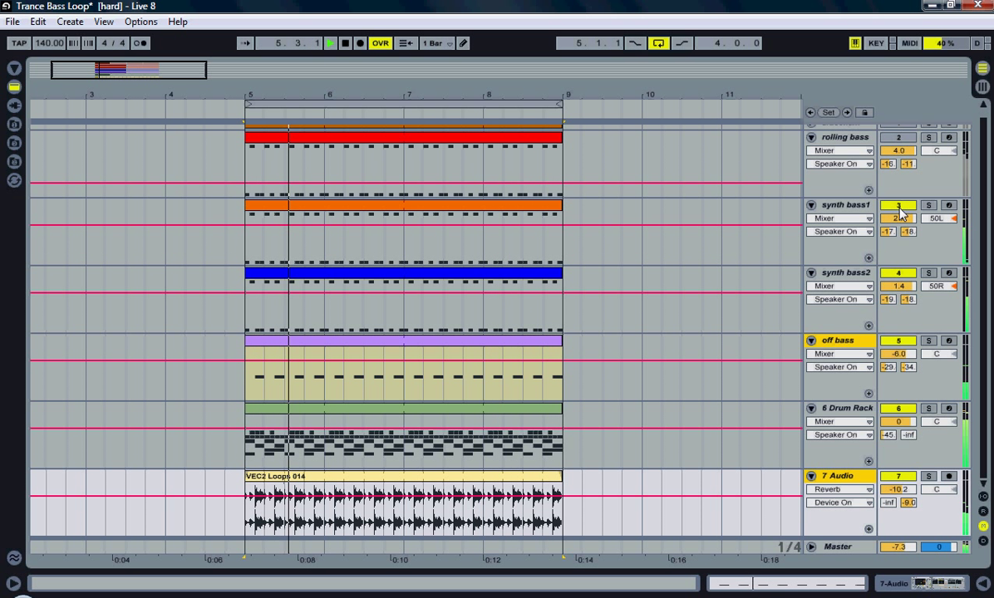
scroll(902, 166, "up", 1)
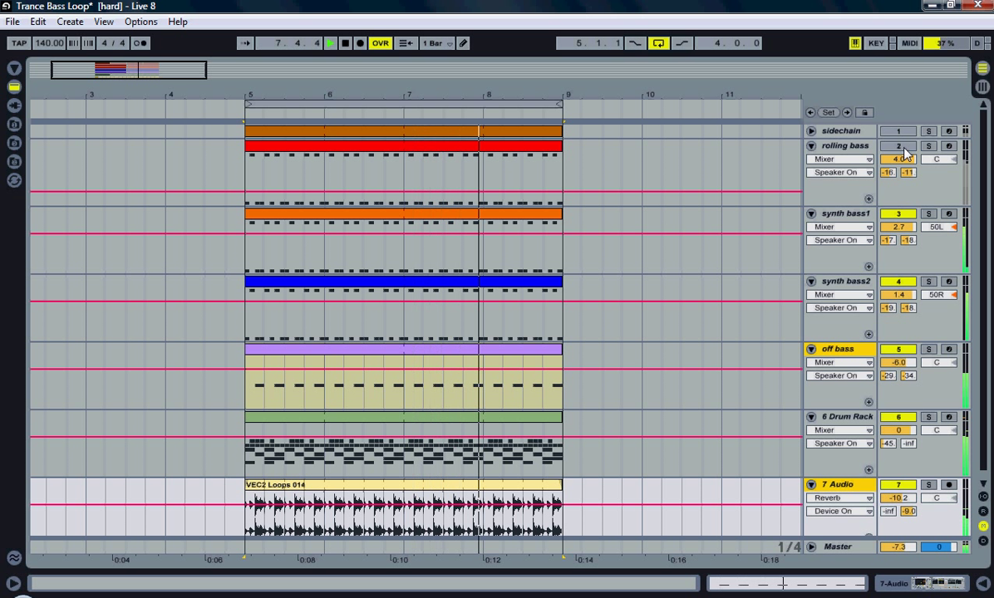
left_click(904, 150)
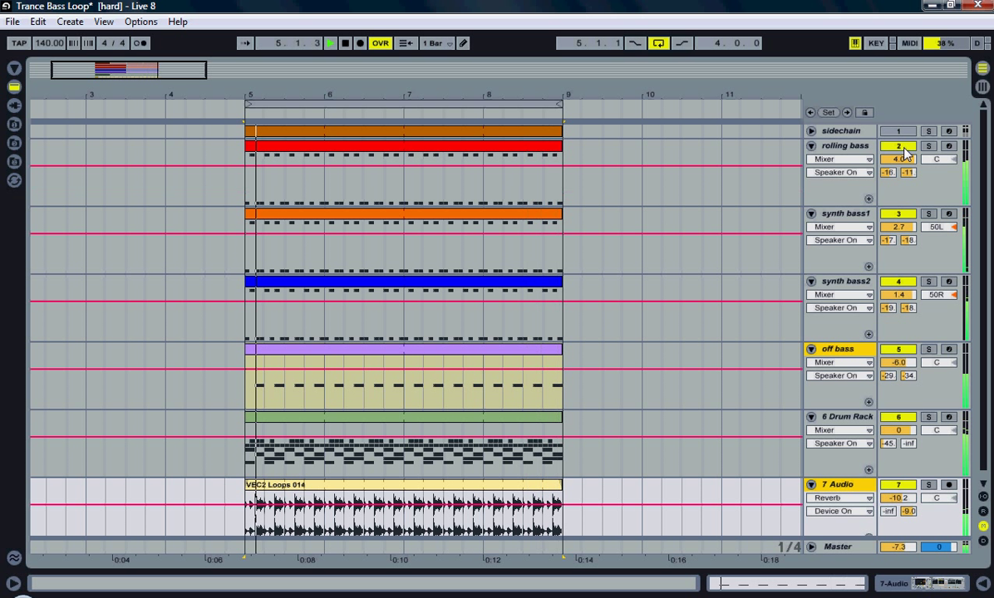
scroll(746, 246, "down", 1)
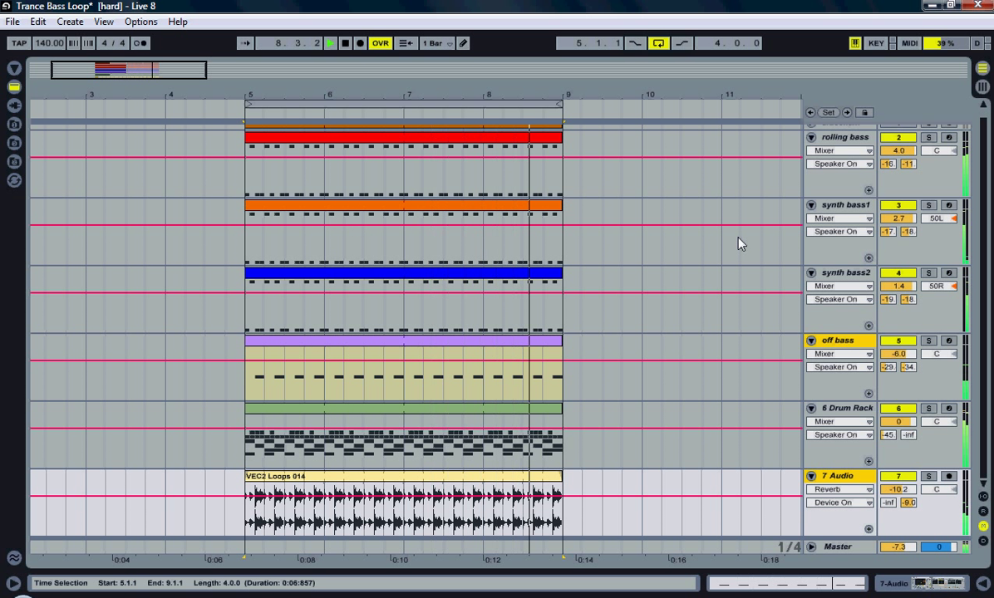
scroll(742, 244, "up", 1)
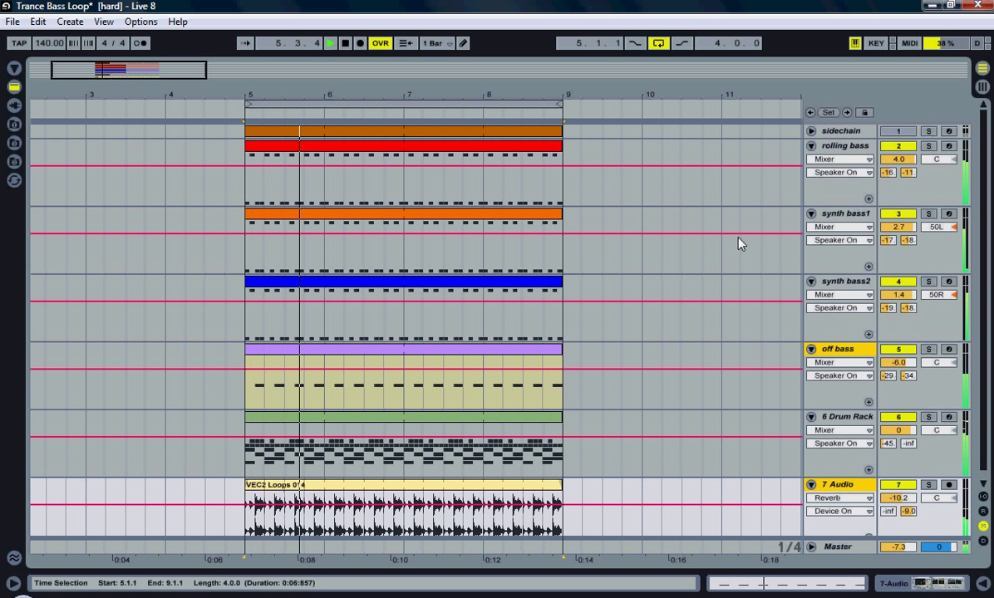